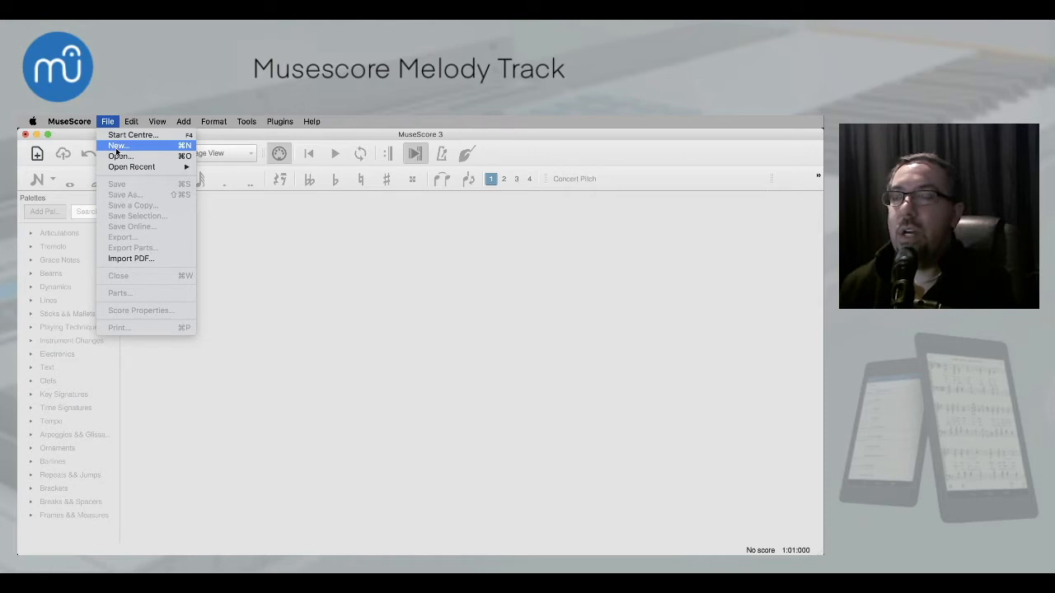
# Create a new score titled "Twinkle Twinkle Little Star", keeping the prefilled composer credit
pyautogui.click(118, 146)
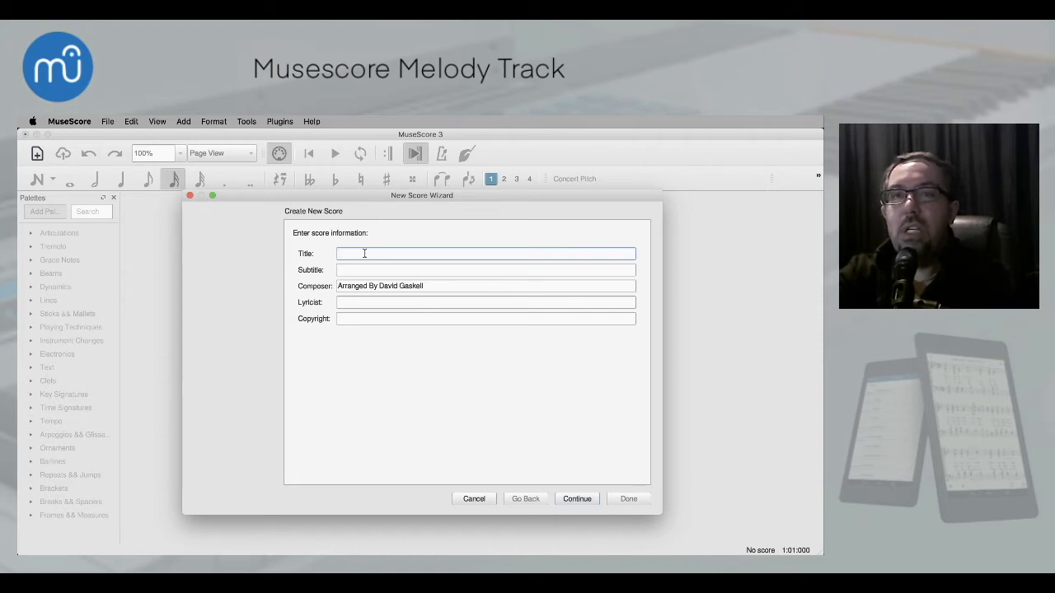
pyautogui.write('Twinkle')
pyautogui.press('BackSpace')
pyautogui.press('BackSpace')
pyautogui.write('le')
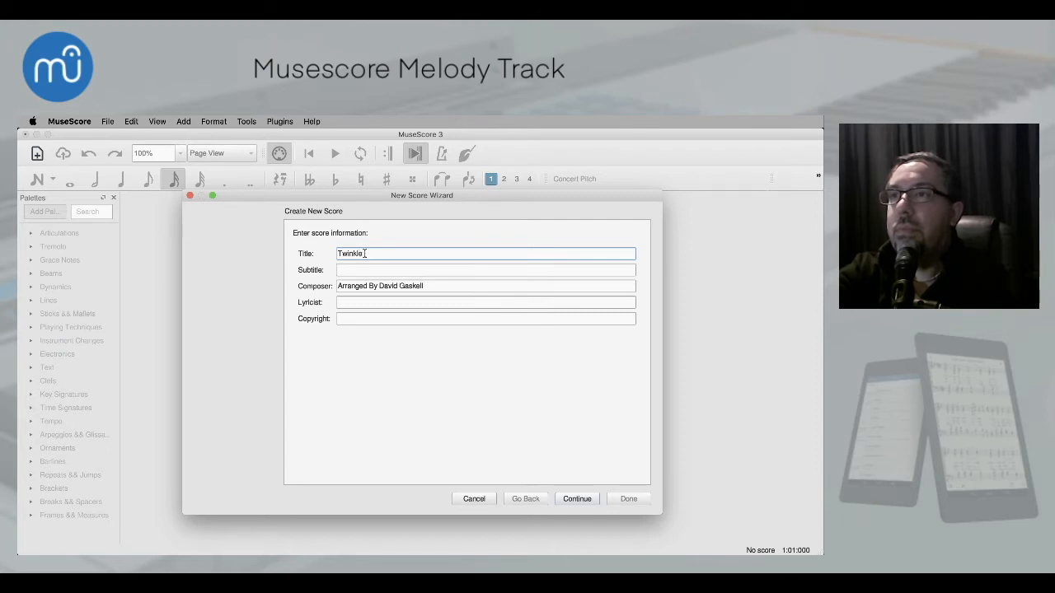
pyautogui.write(' Twinkle Little Star')
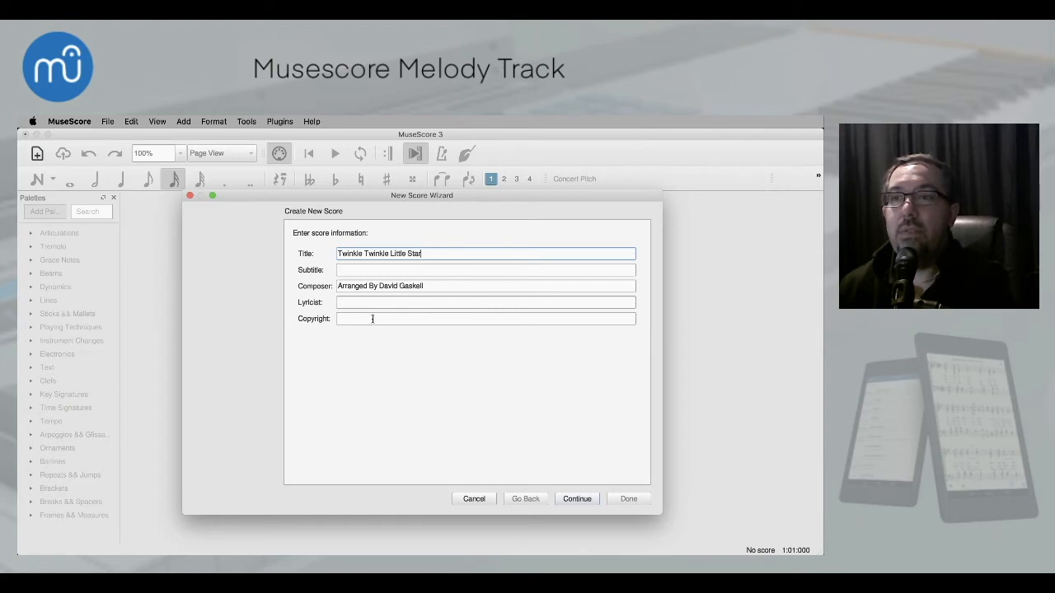
pyautogui.click(577, 499)
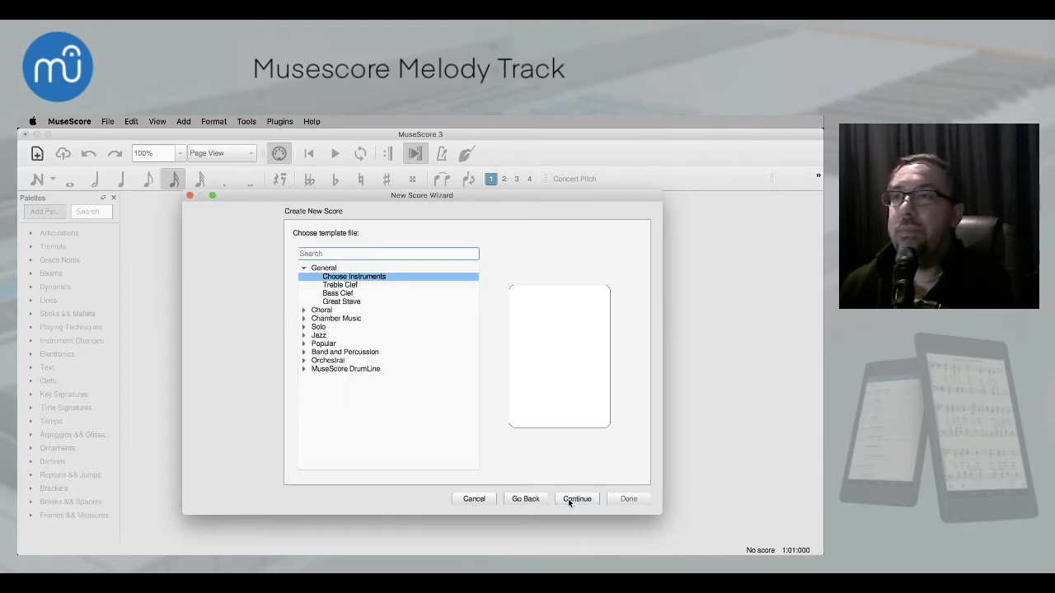
# Preview the general stave templates and choose the Treble Clef template for the new score
pyautogui.click(350, 286)
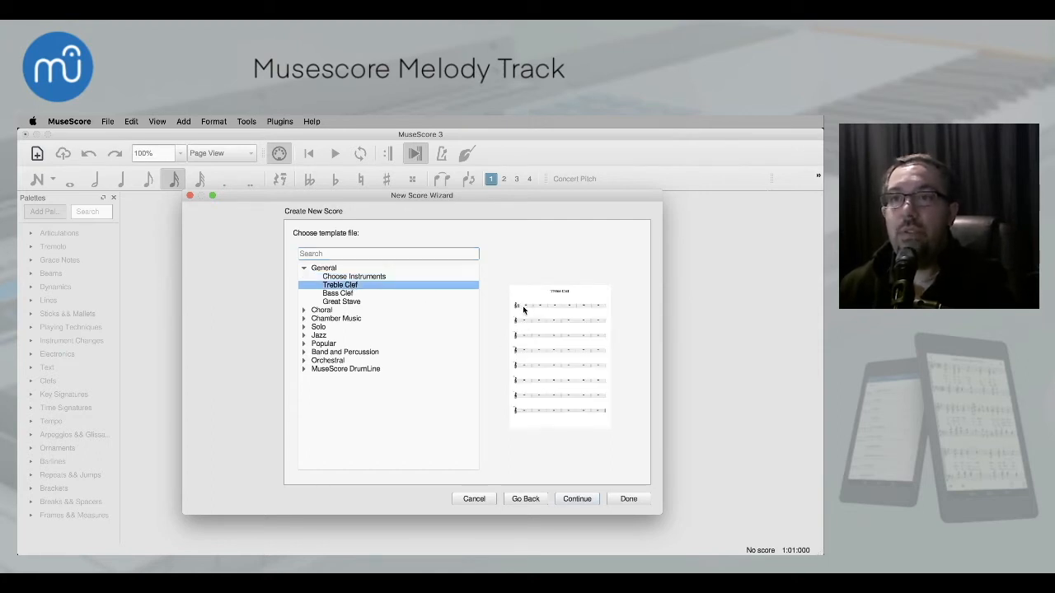
pyautogui.click(340, 294)
pyautogui.click(339, 304)
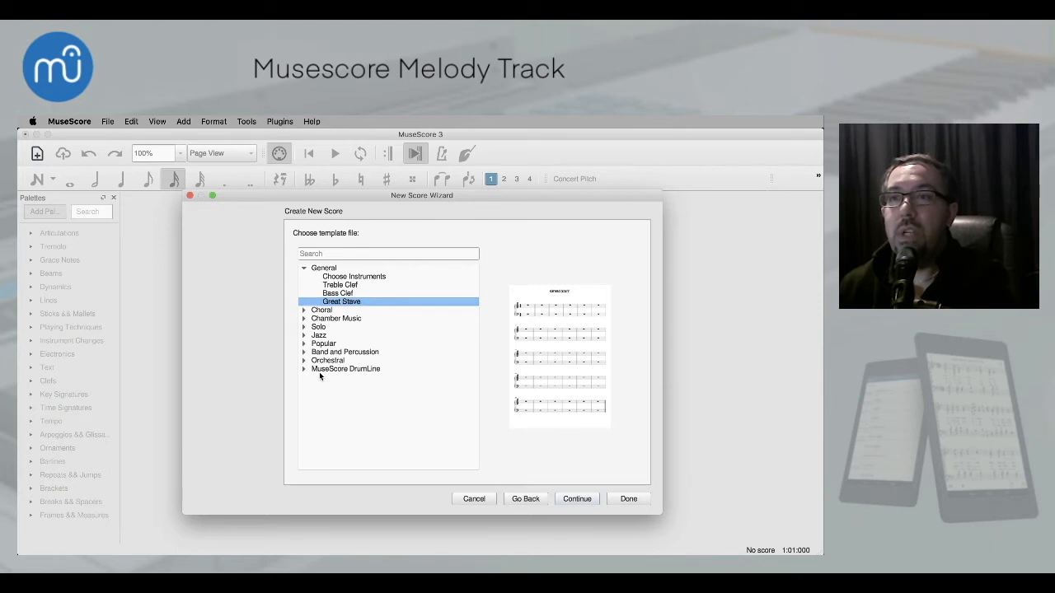
pyautogui.click(349, 286)
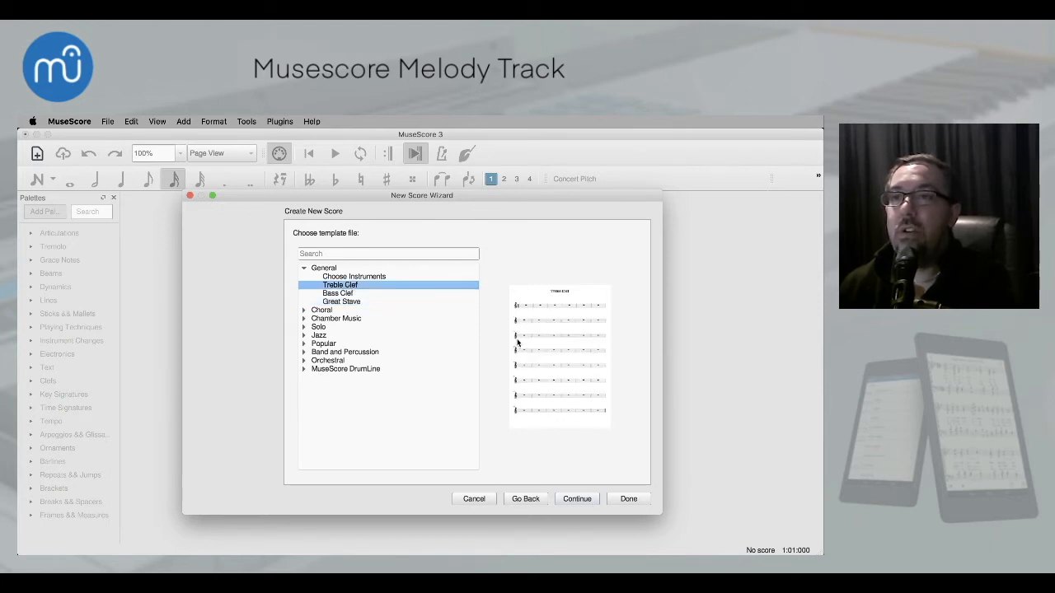
pyautogui.click(578, 499)
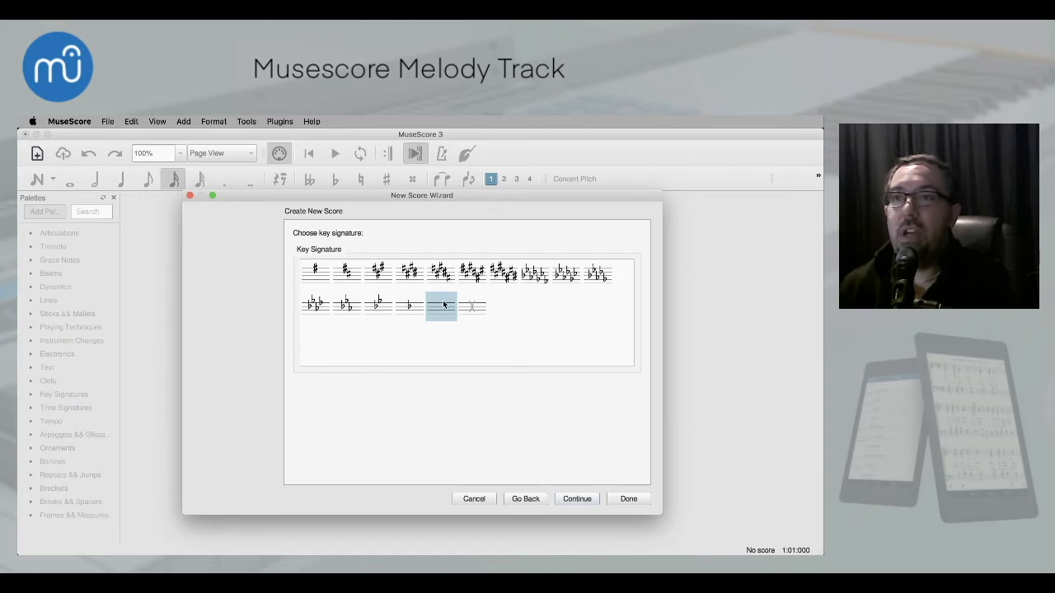
# Accept the key signature without sharps or flats, set 12 bars in 4/4 time, and finish creating the score
pyautogui.click(578, 499)
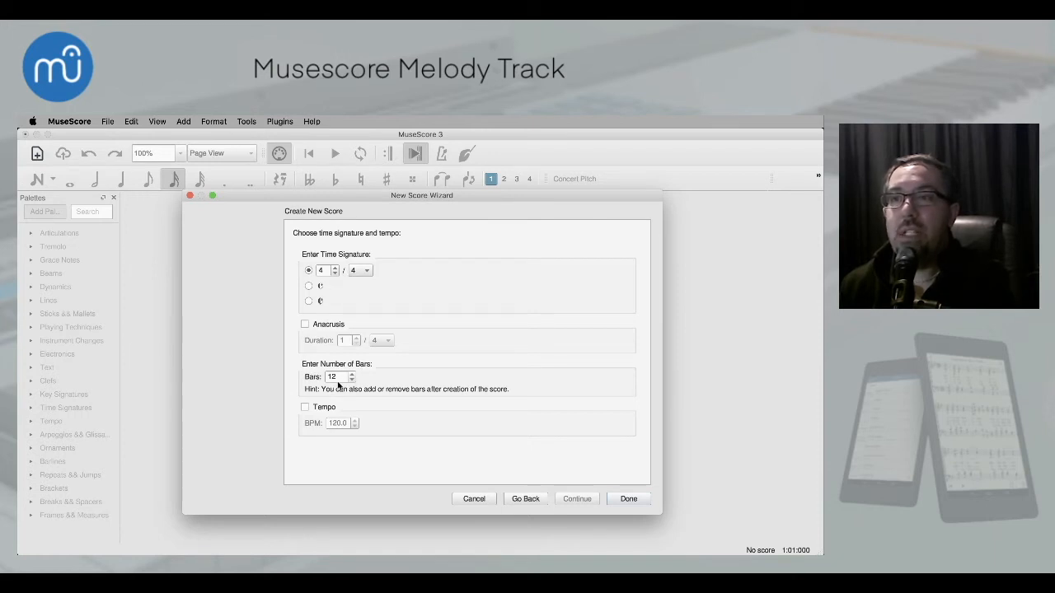
pyautogui.write('12')
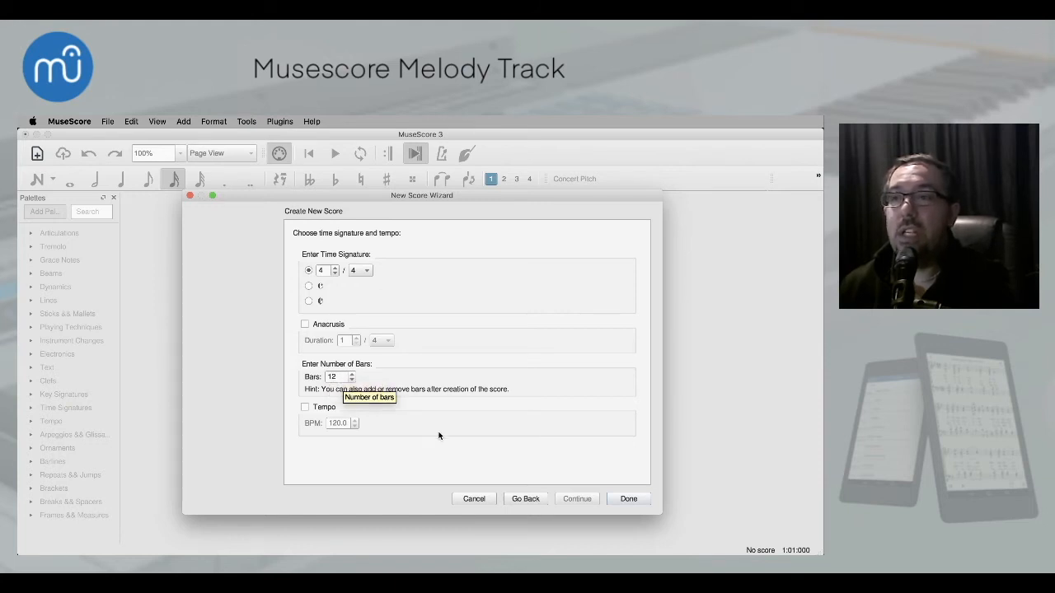
pyautogui.click(628, 499)
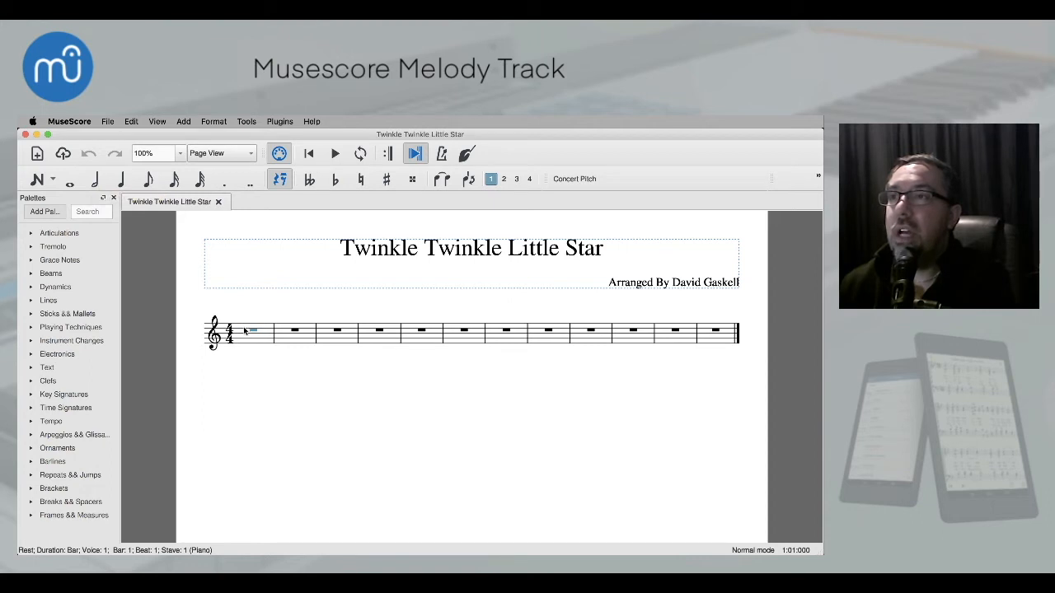
# Turn on note input and enter two crotchet C4 notes on beats 1 and 2 of bar 1
pyautogui.click(38, 180)
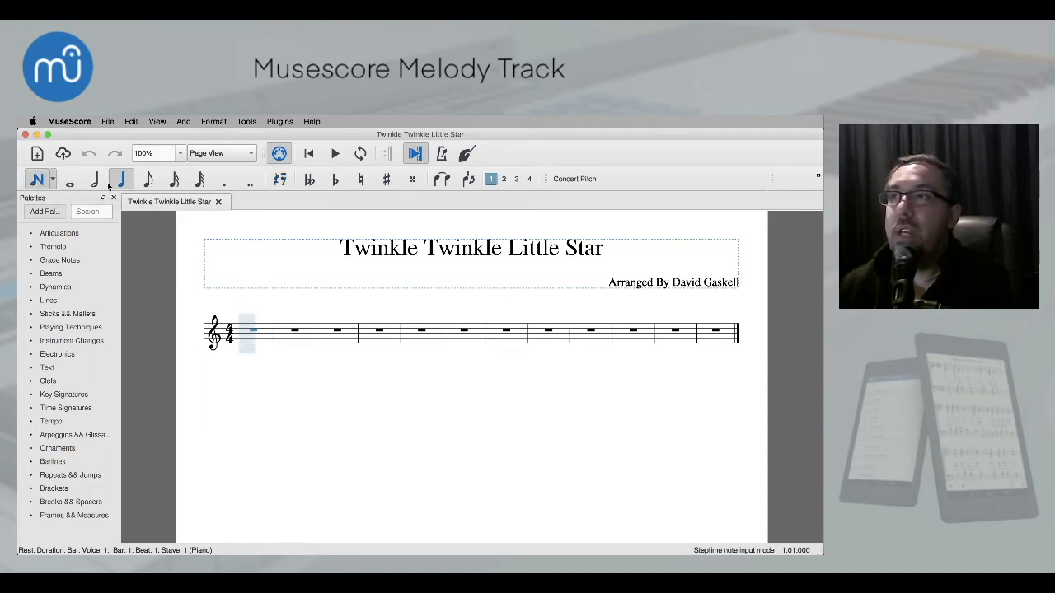
pyautogui.click(249, 349)
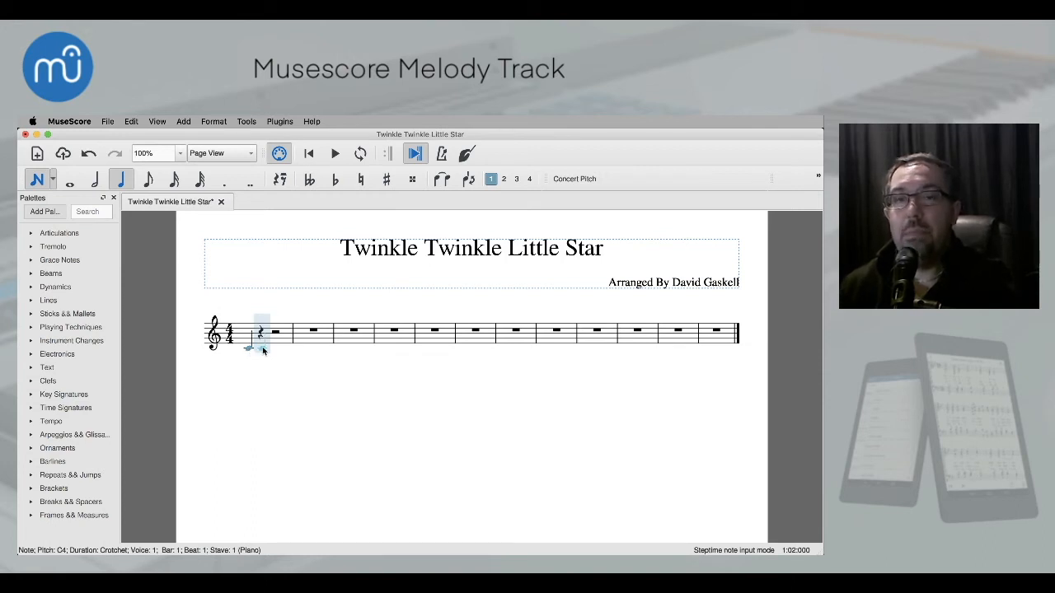
pyautogui.click(262, 349)
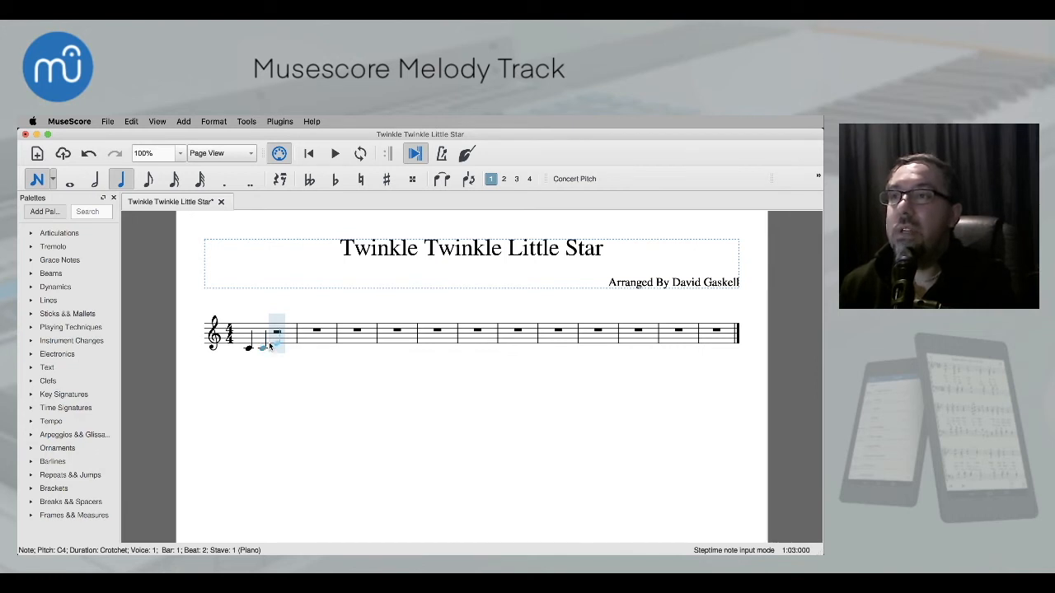
# Complete bar 1 with crotchet G4 notes on beats 3 and 4, undoing the wrong note and correcting the pitch of beat 3
pyautogui.click(269, 346)
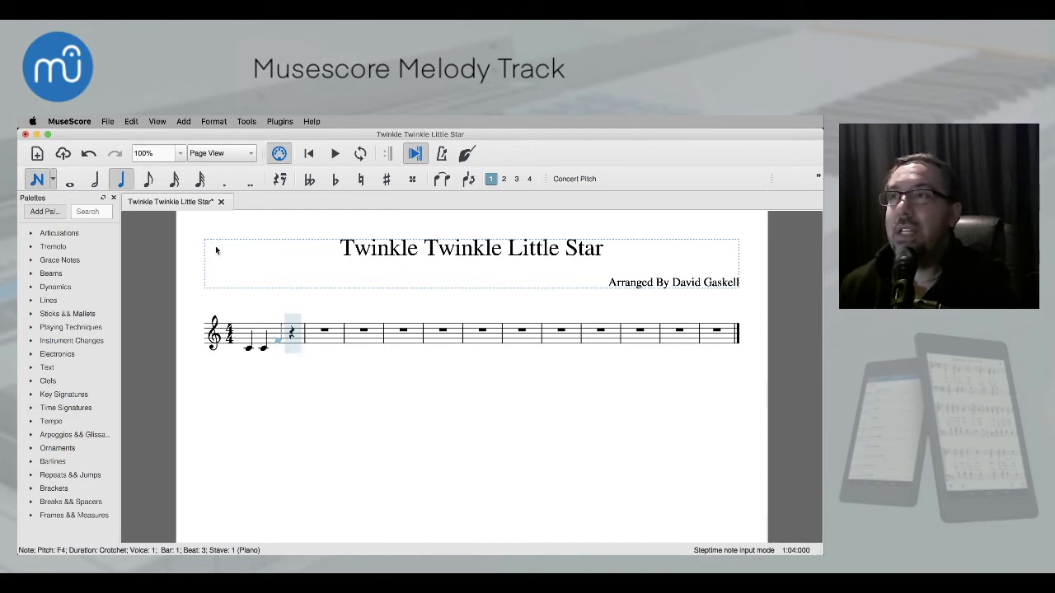
pyautogui.click(90, 154)
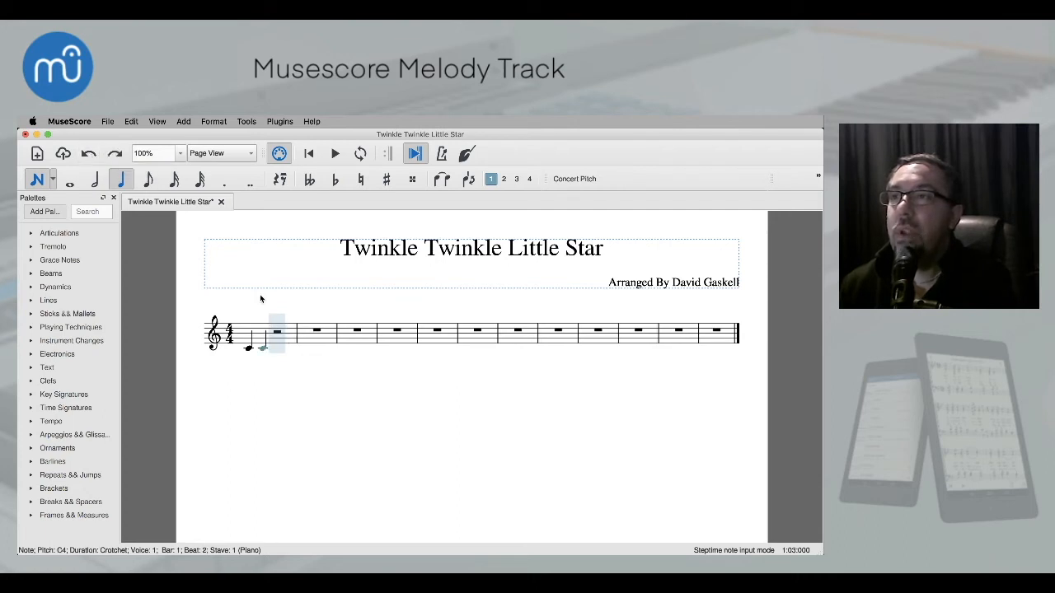
pyautogui.click(275, 343)
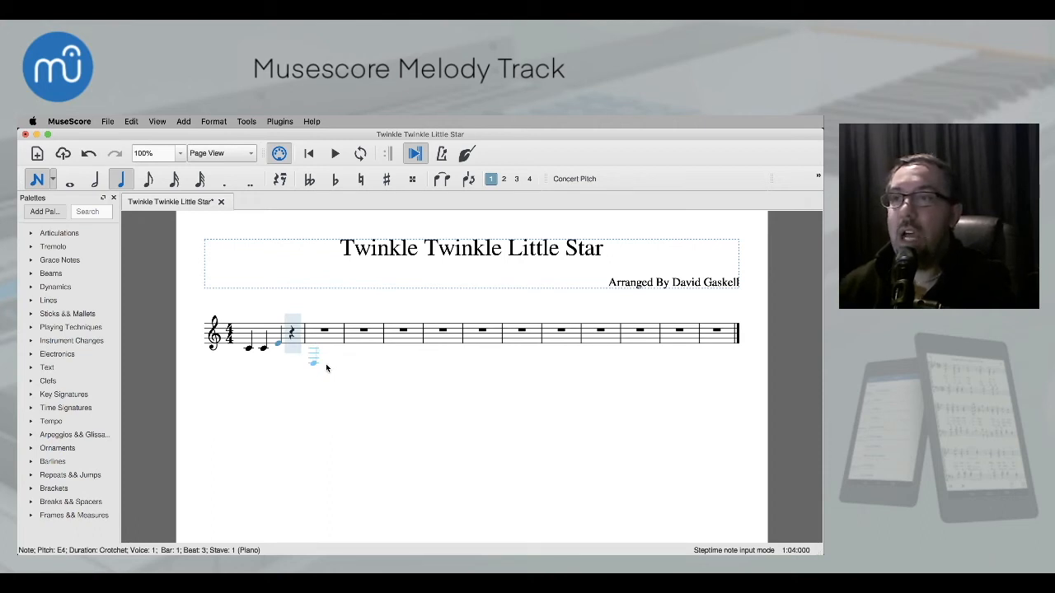
pyautogui.press('Up')
pyautogui.press('Up')
pyautogui.press('Up')
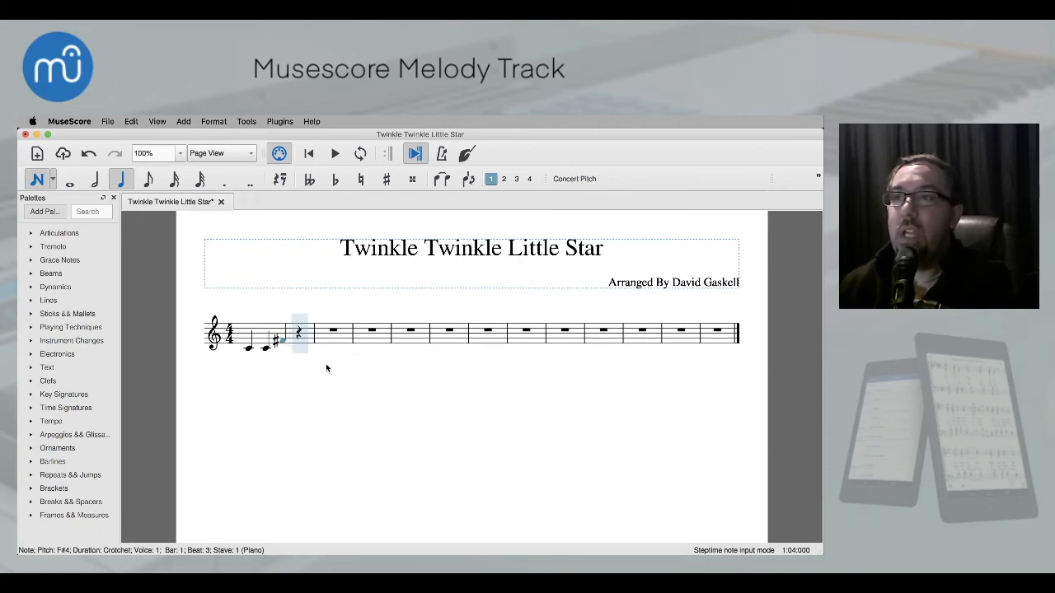
pyautogui.press('Up')
pyautogui.press('Up')
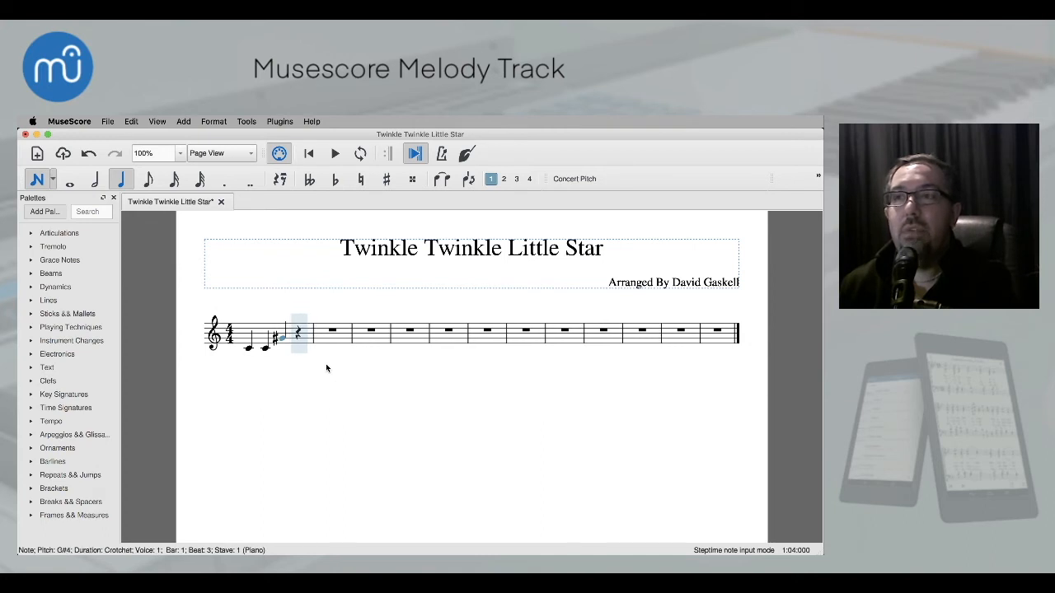
pyautogui.press('Down')
pyautogui.press('Down')
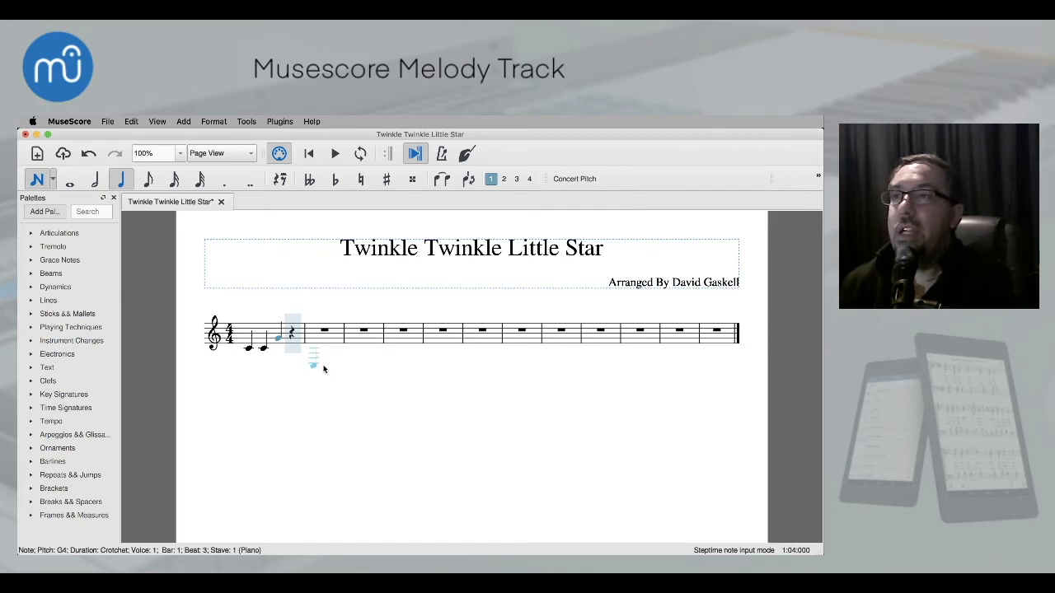
pyautogui.click(294, 338)
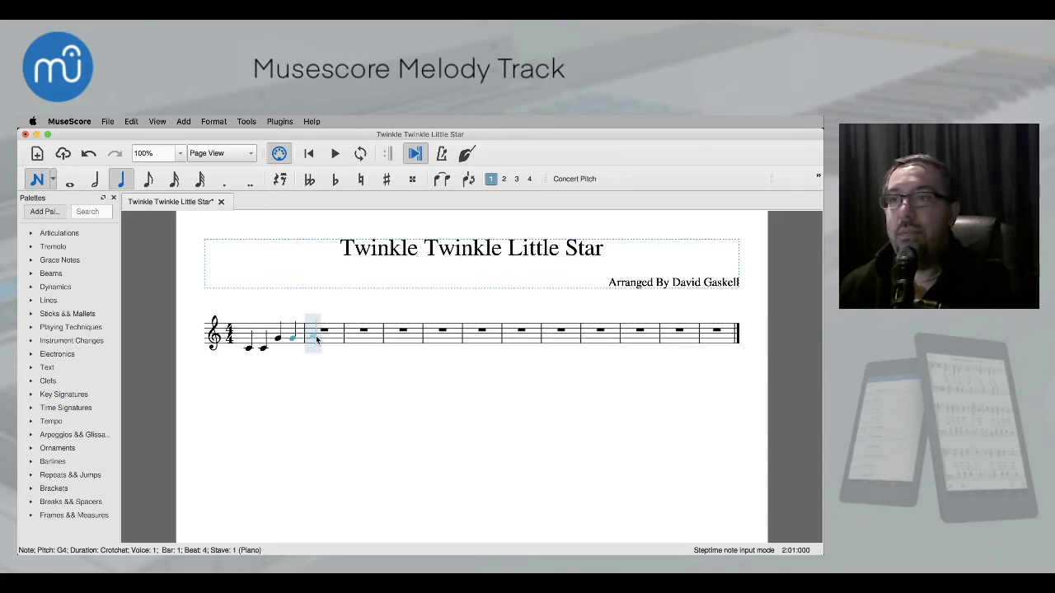
# Fill bar 2 with two crotchet A4 notes followed by a minim G4
pyautogui.click(316, 337)
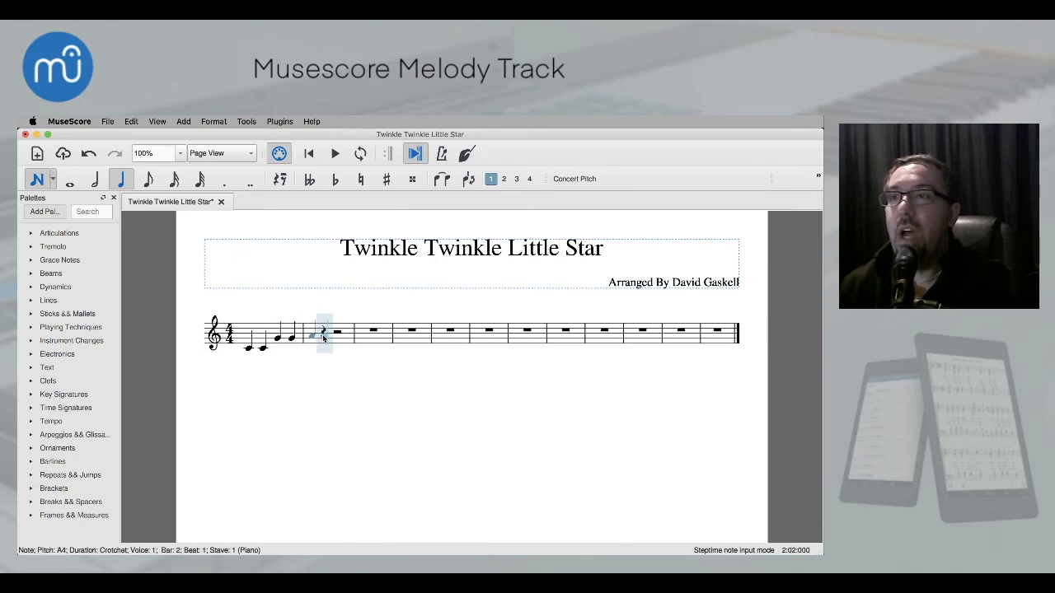
pyautogui.click(323, 336)
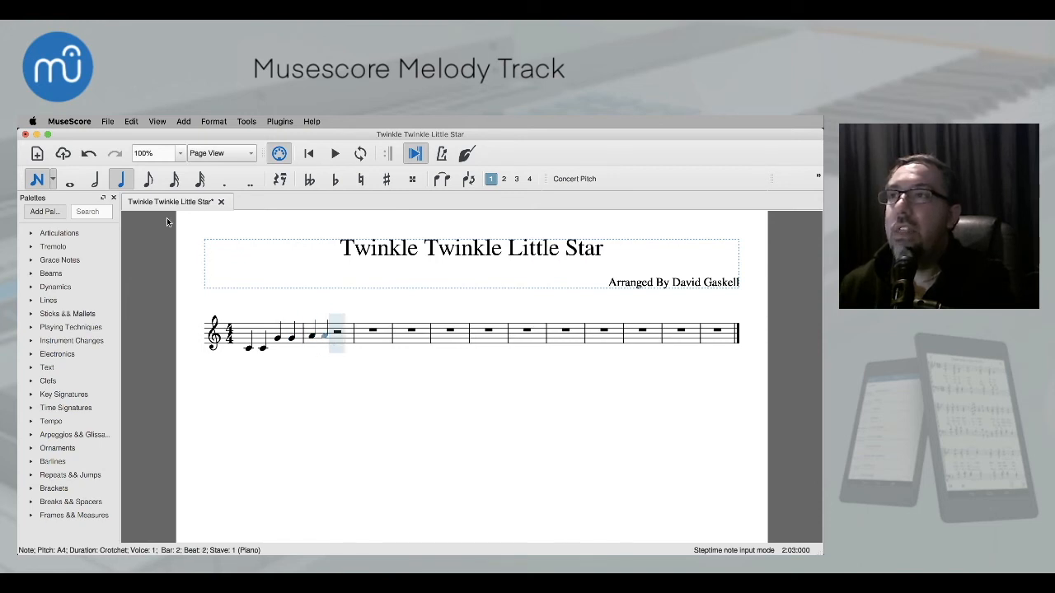
pyautogui.click(101, 183)
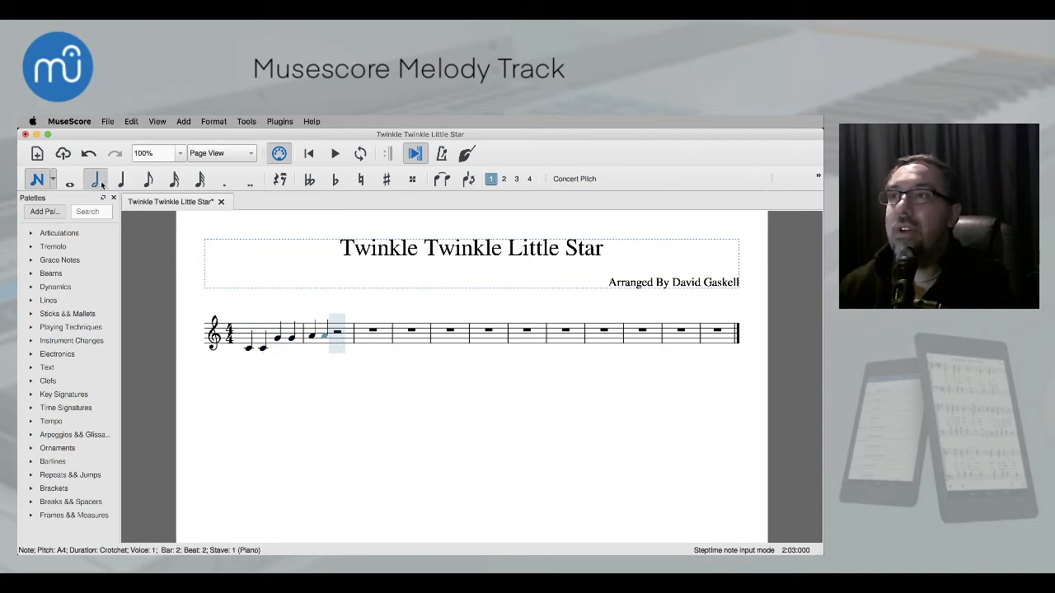
pyautogui.click(332, 339)
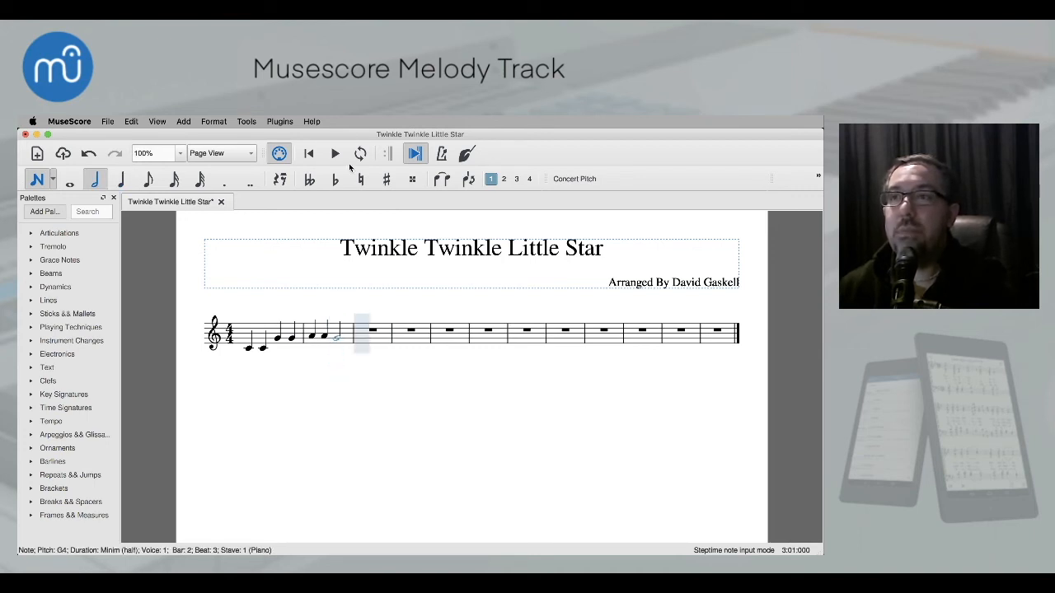
# Play the melody back from the beginning of the score, stopping after the entered notes
pyautogui.click(308, 155)
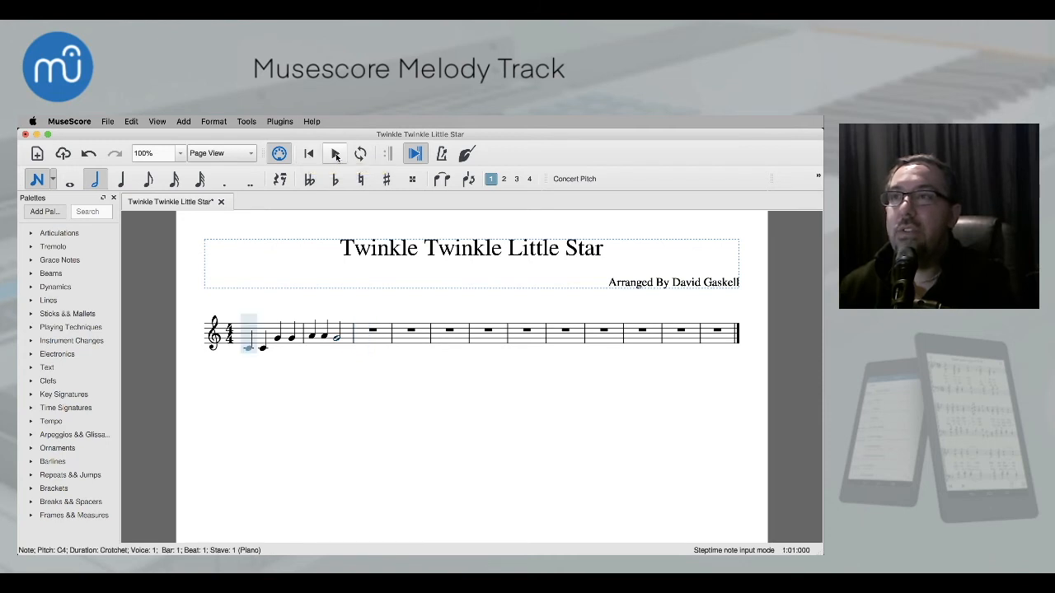
pyautogui.click(337, 154)
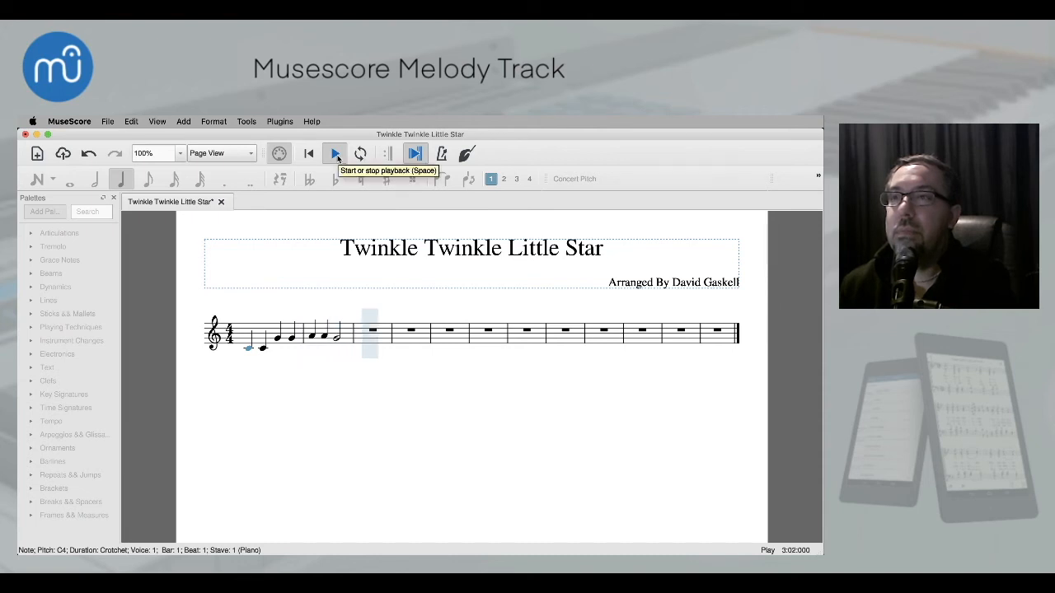
pyautogui.click(337, 155)
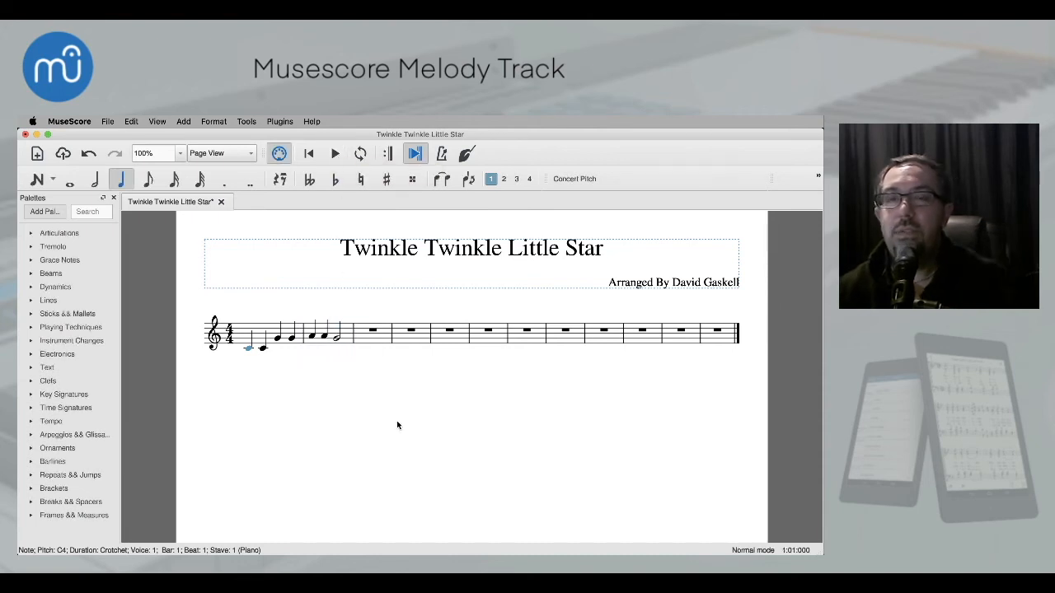